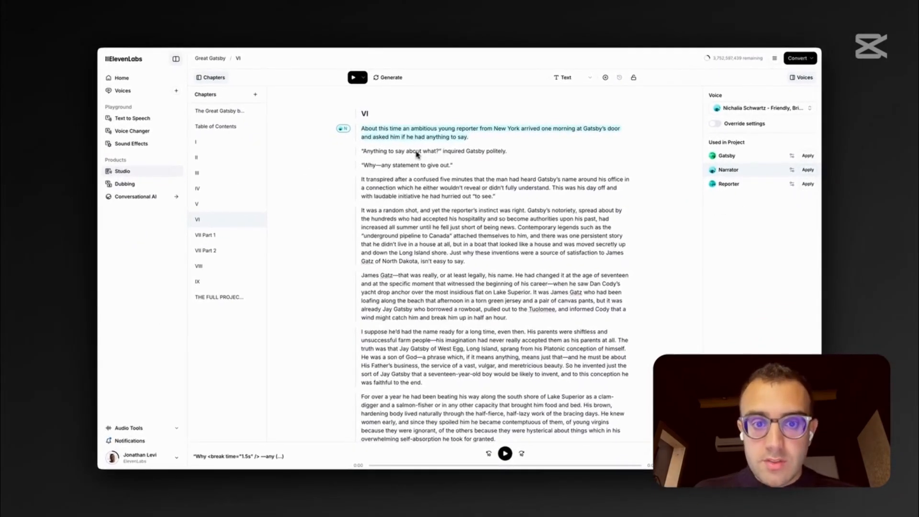
Rename the alias of the voice used for Gatsby's quoted line to "Great Gatsby" and save its settings
left_click(404, 153)
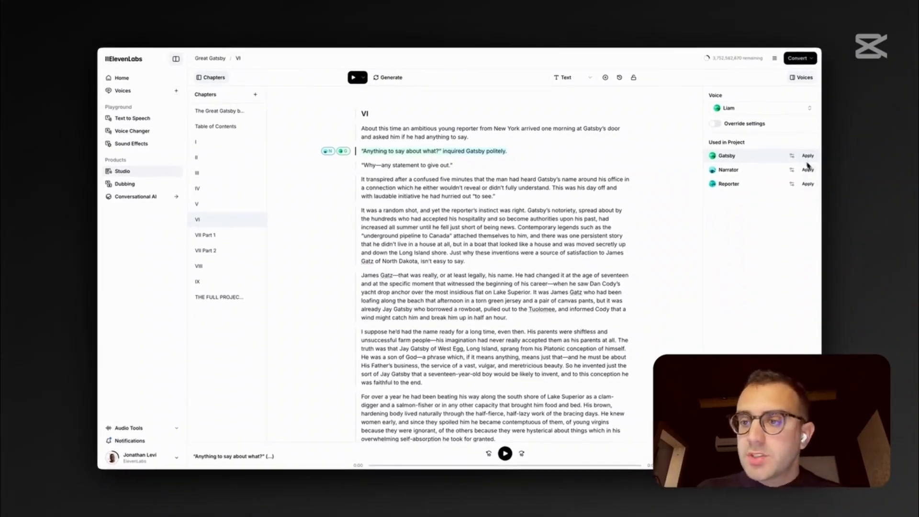
left_click(792, 156)
left_click(770, 151)
key("super+Left")
type("G")
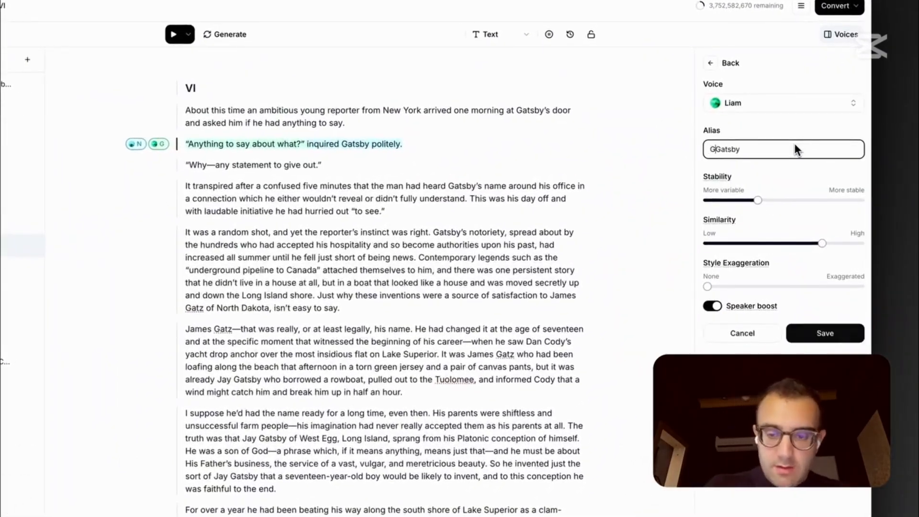
type("reat")
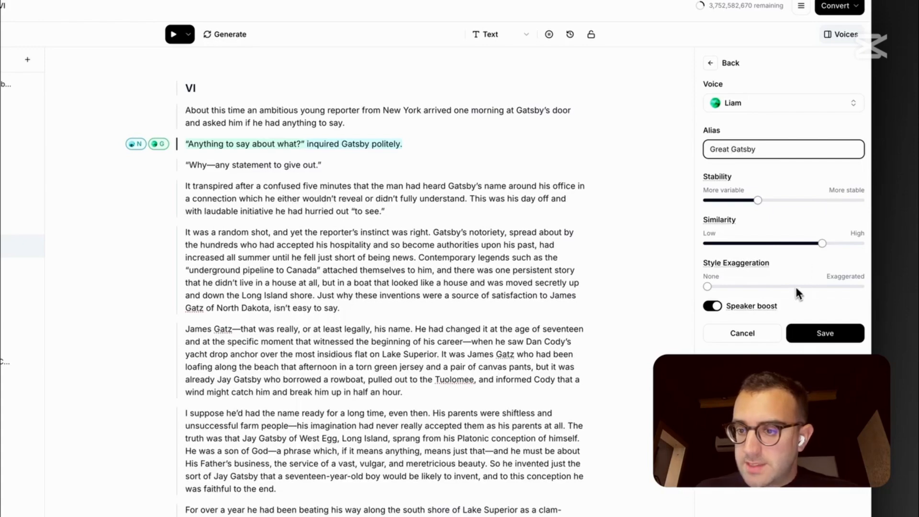
left_click_drag(795, 286, 839, 297)
left_click(817, 343)
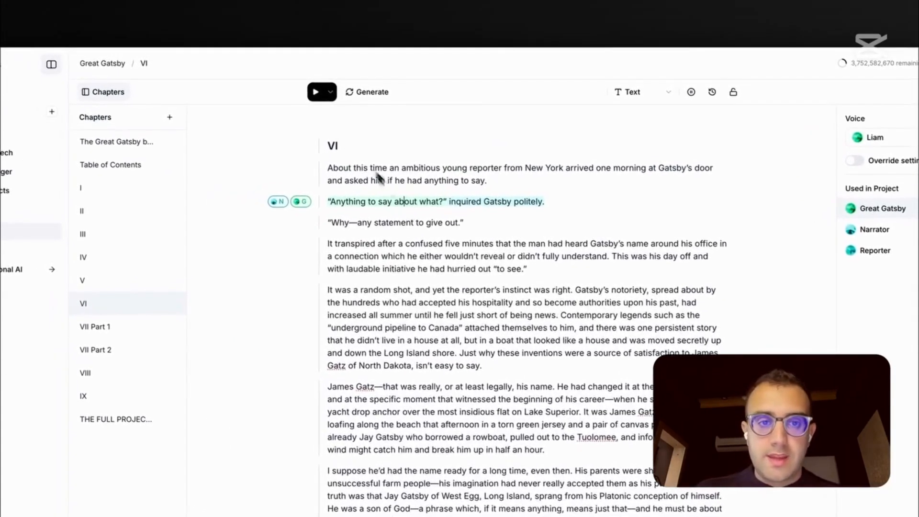
Generate and play the "Anything to say about what?" paragraph, and review its generation history
left_click(316, 92)
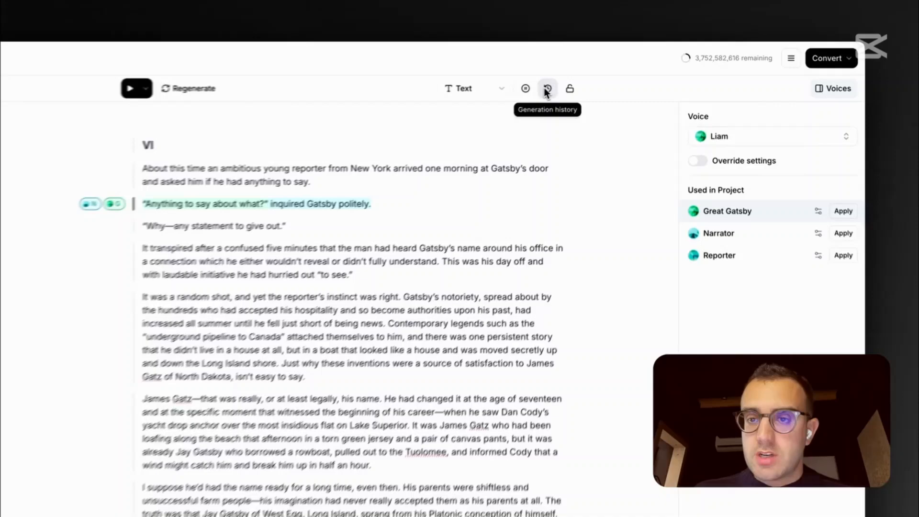
left_click(620, 77)
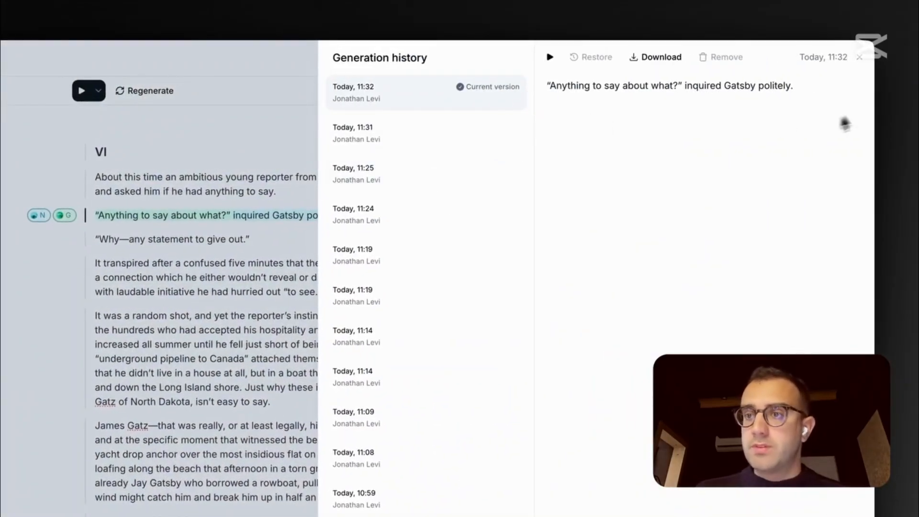
left_click(859, 57)
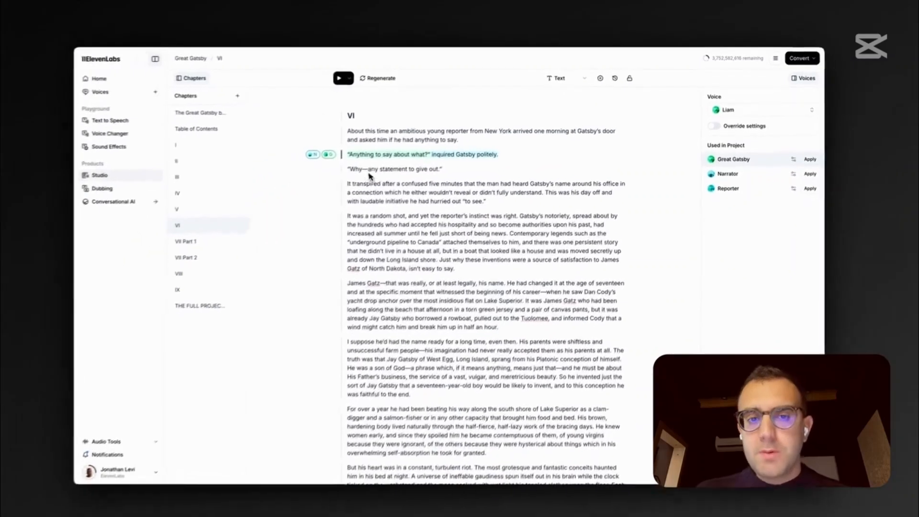
Insert a 1.5 s pause after "Why" in the line "Why—any statement to give out", and lock the paragraph
left_click(259, 202)
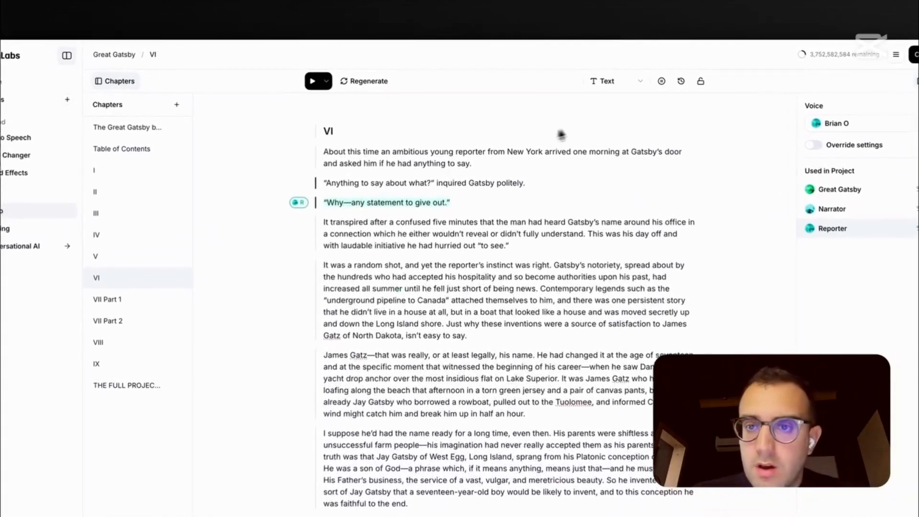
left_click(663, 82)
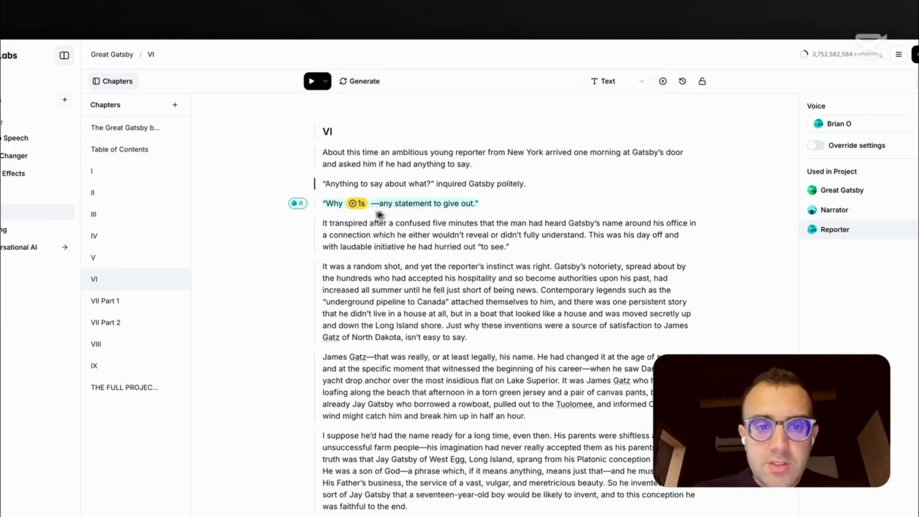
left_click(360, 204)
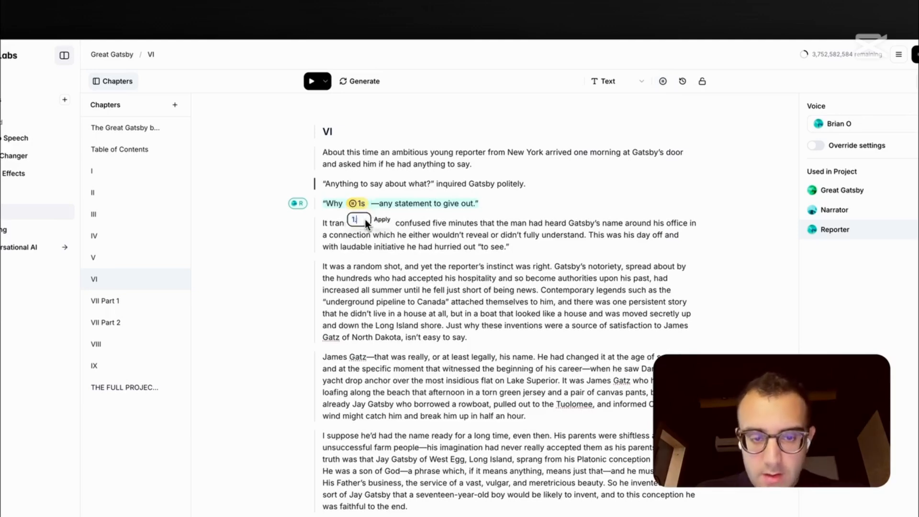
type(".5")
left_click(382, 219)
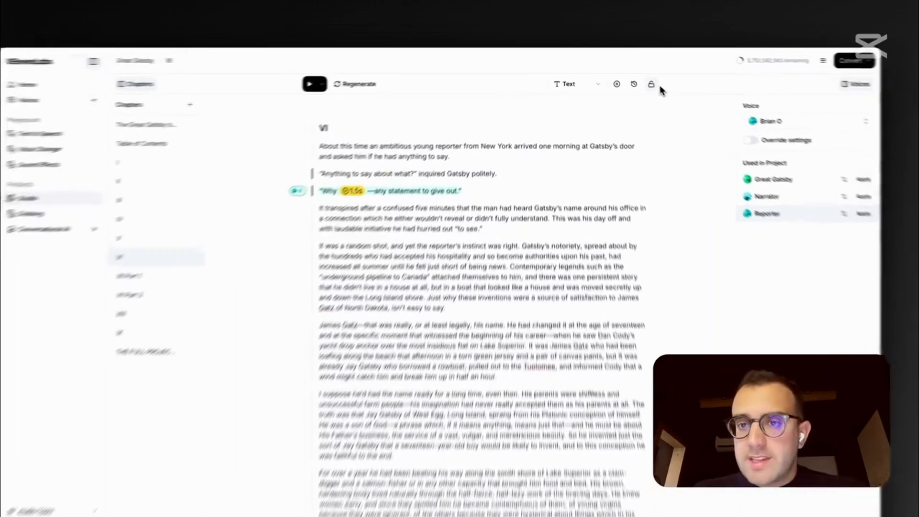
left_click(634, 77)
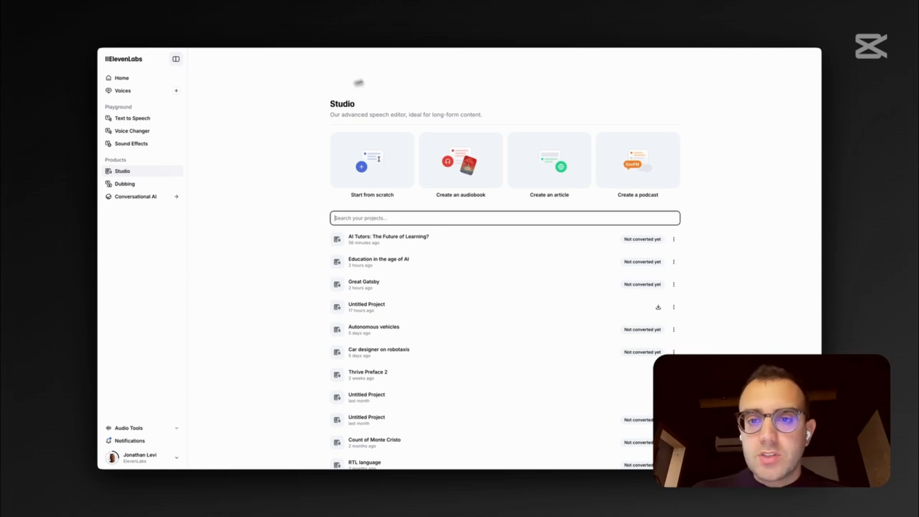
left_click(650, 152)
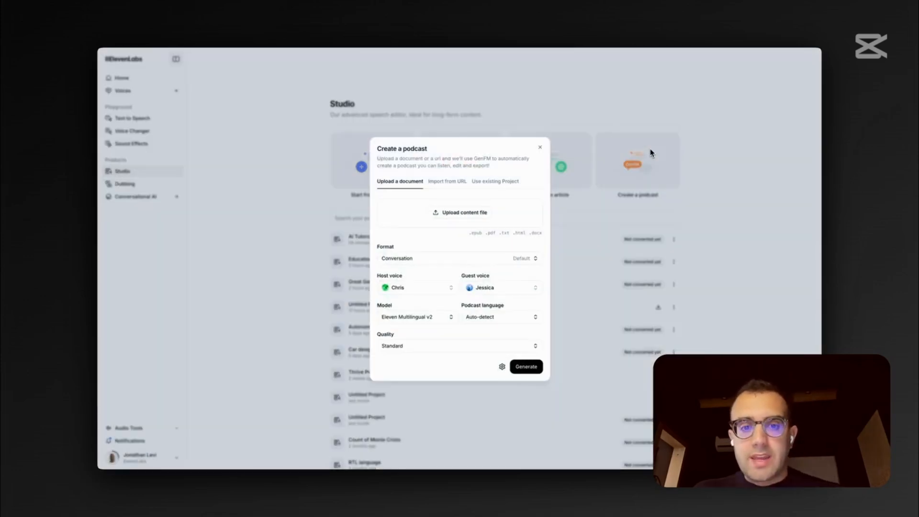
left_click(457, 183)
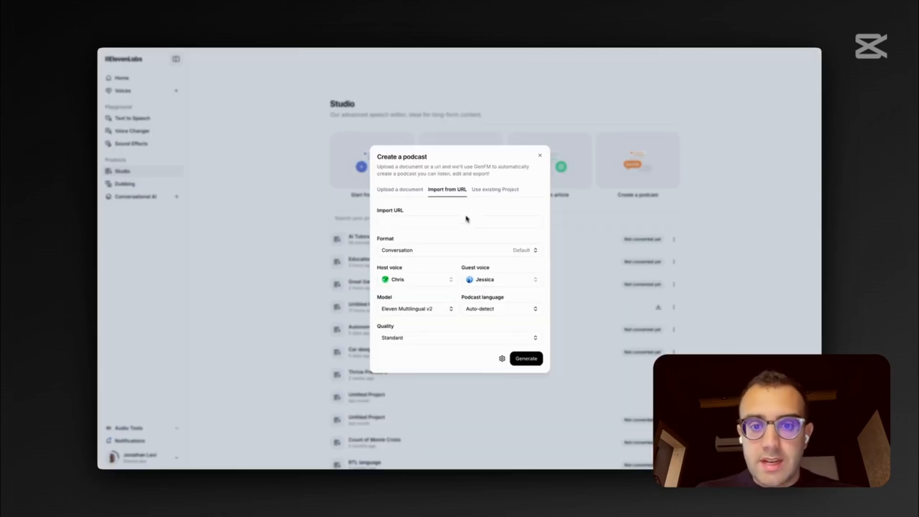
left_click(467, 220)
type("https://elevenlabs.io/blog/conversational-voice-ai-in-education")
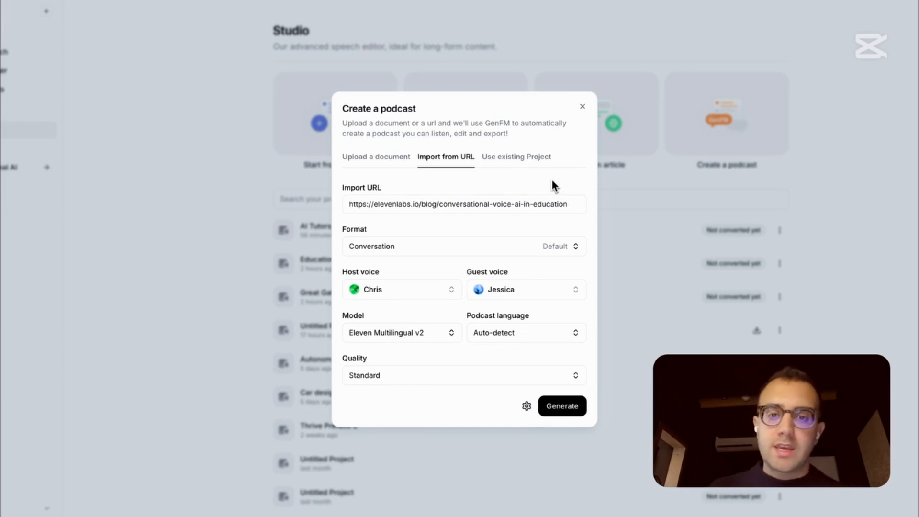
Set the podcast's Conversation format to Short duration, and open the podcast language choices
left_click(485, 246)
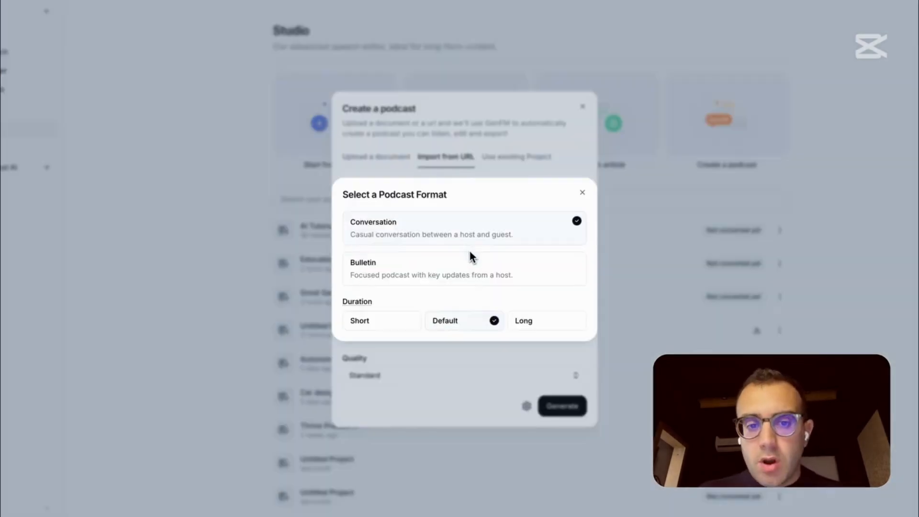
left_click(472, 366)
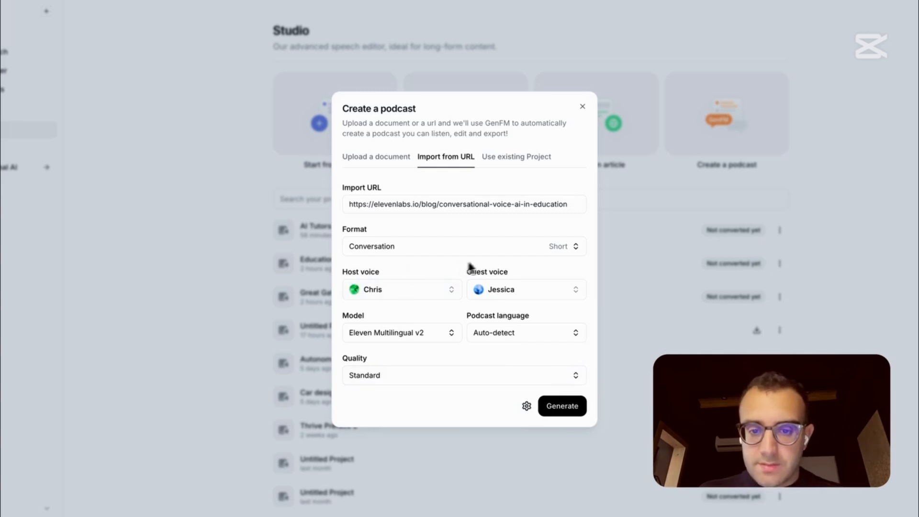
left_click(536, 334)
left_click(548, 370)
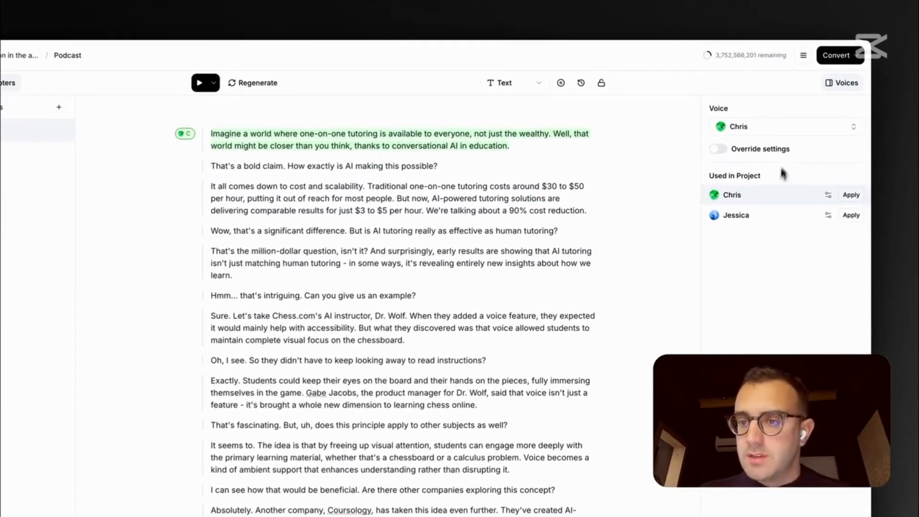
Review the voice settings of Chris and Jessica in the podcast project
left_click(829, 195)
left_click(718, 110)
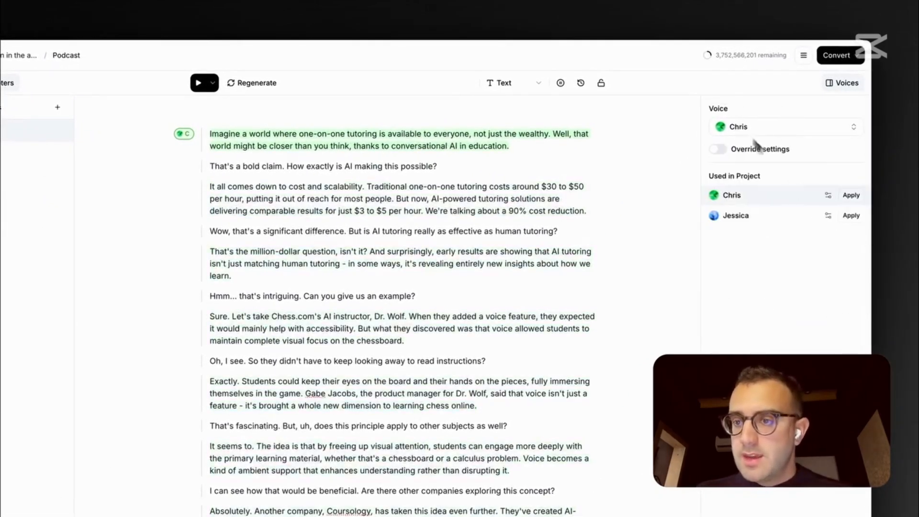
left_click(828, 216)
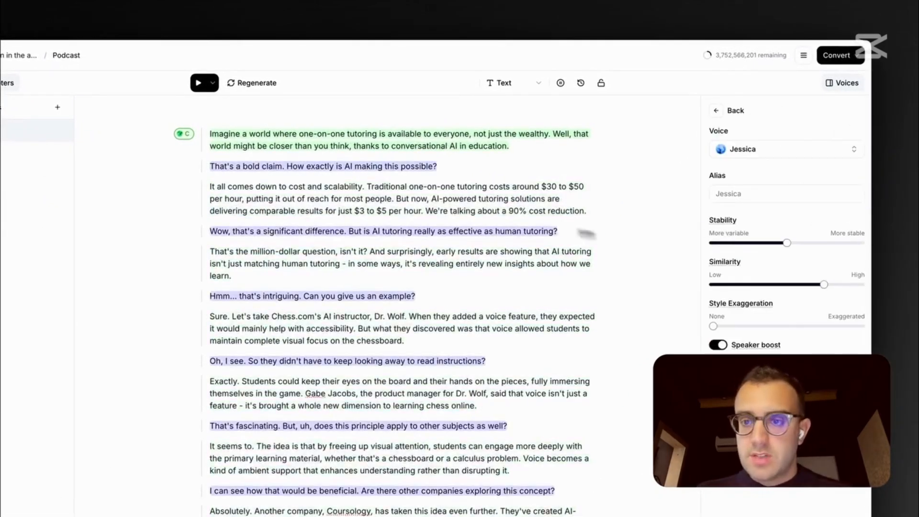
left_click(718, 110)
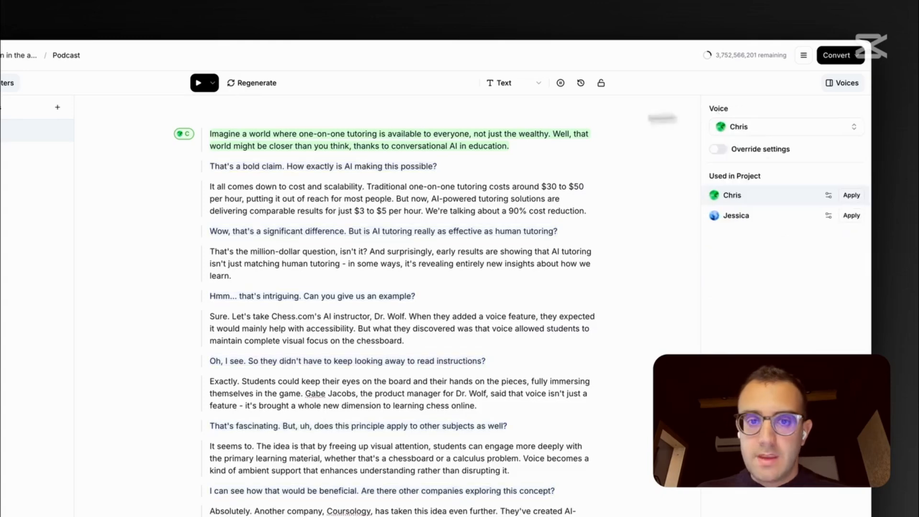
Play the podcast continuously from its first paragraph, and pause playback at the end of Jessica's first line
left_click(213, 85)
left_click(230, 121)
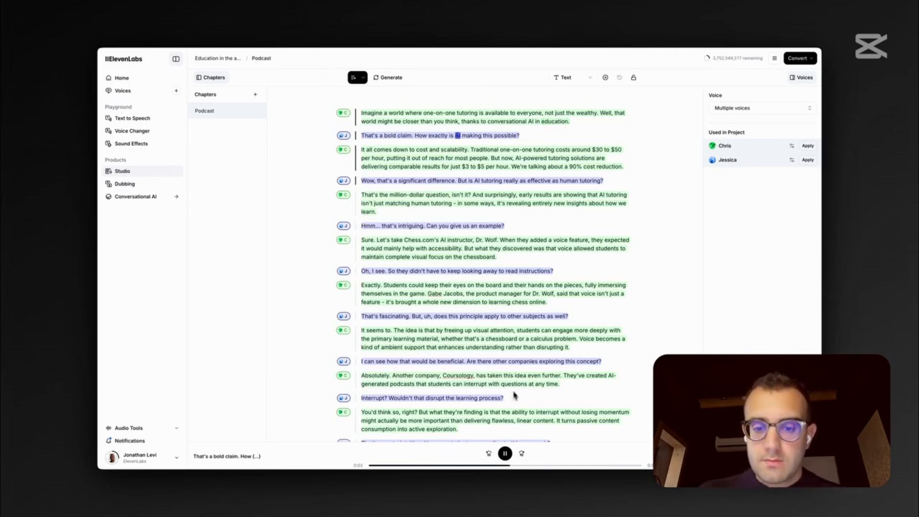
left_click(505, 454)
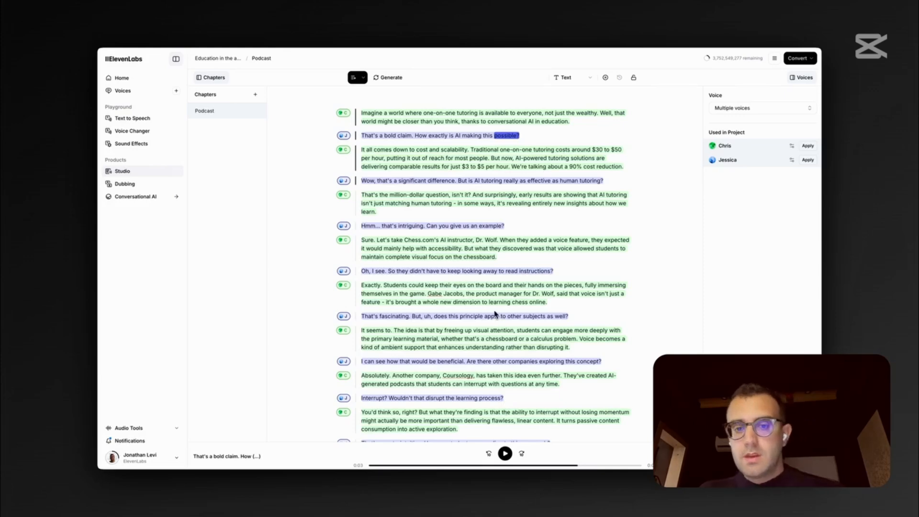
Change the opening of Jessica's first line to "That's a really bold claim!" and generate only that paragraph for playback
left_click(384, 136)
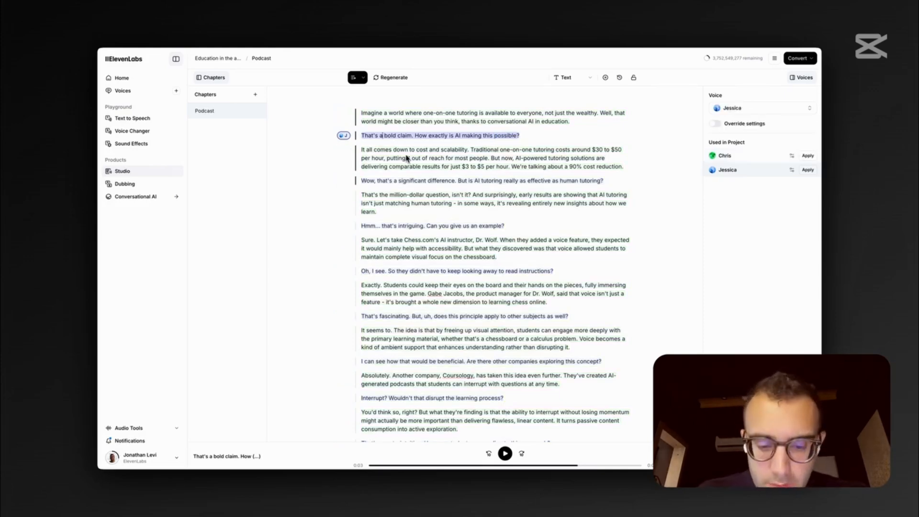
type("really")
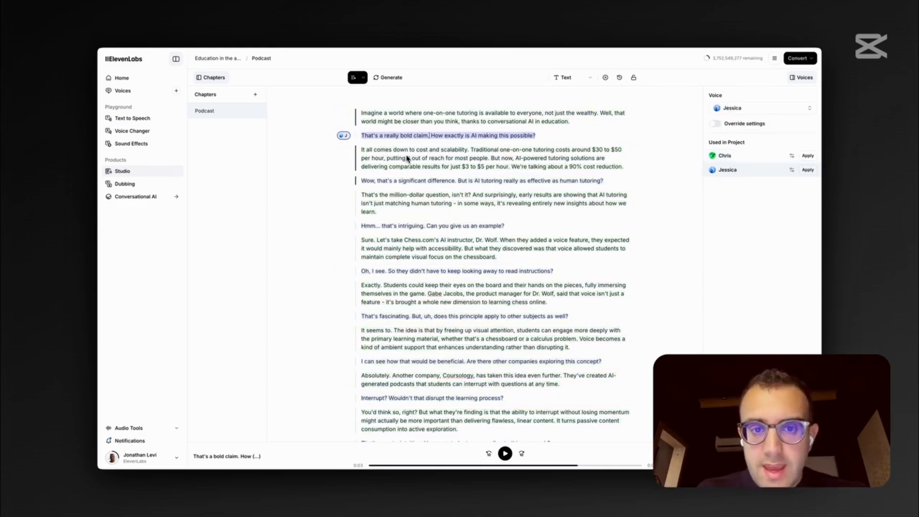
key("BackSpace")
type("!")
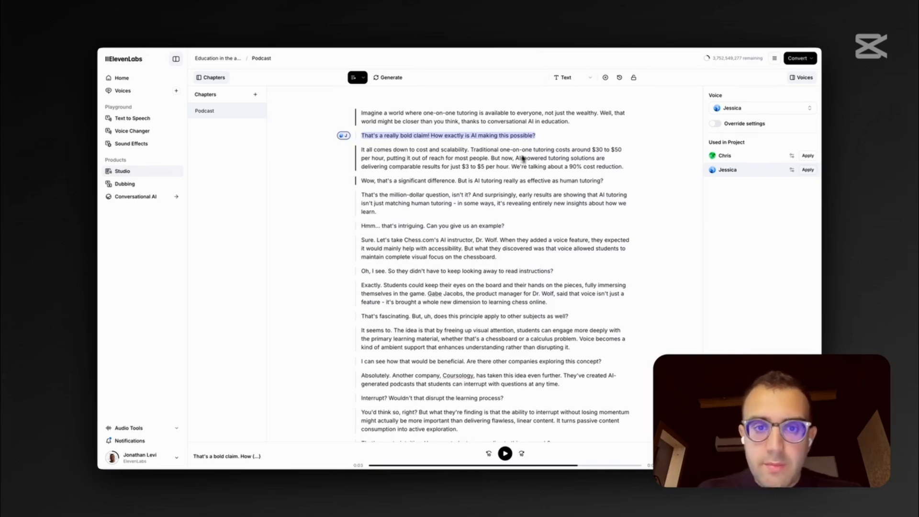
left_click(364, 78)
left_click(376, 92)
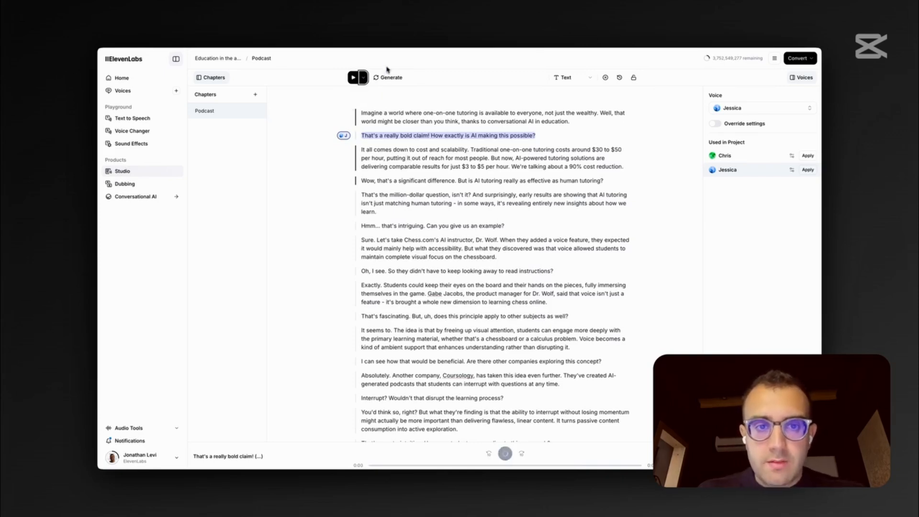